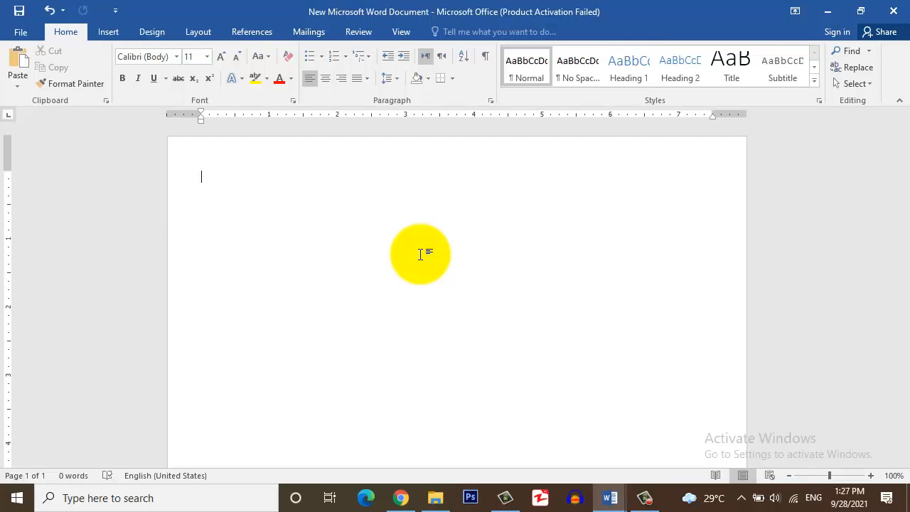
- Paste the copied withdrawal slip photo into the blank document and select it
key(ctrl+v)
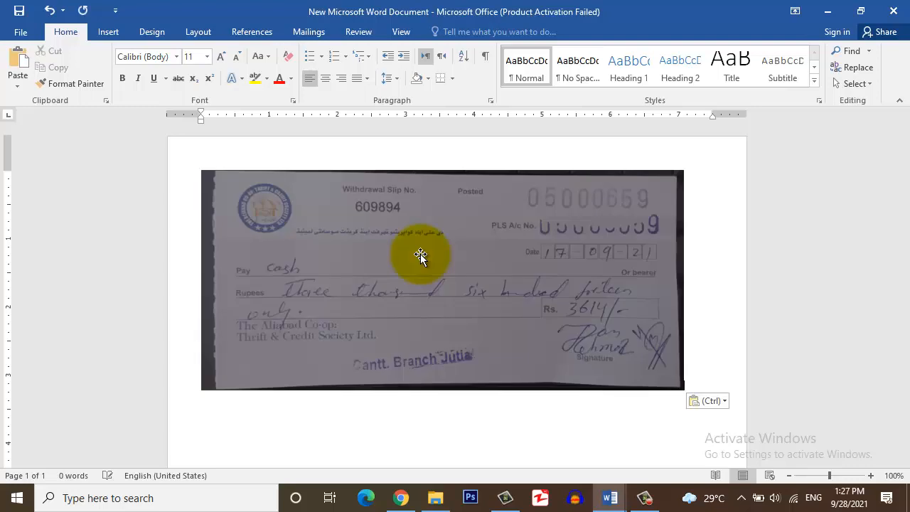
click(420, 254)
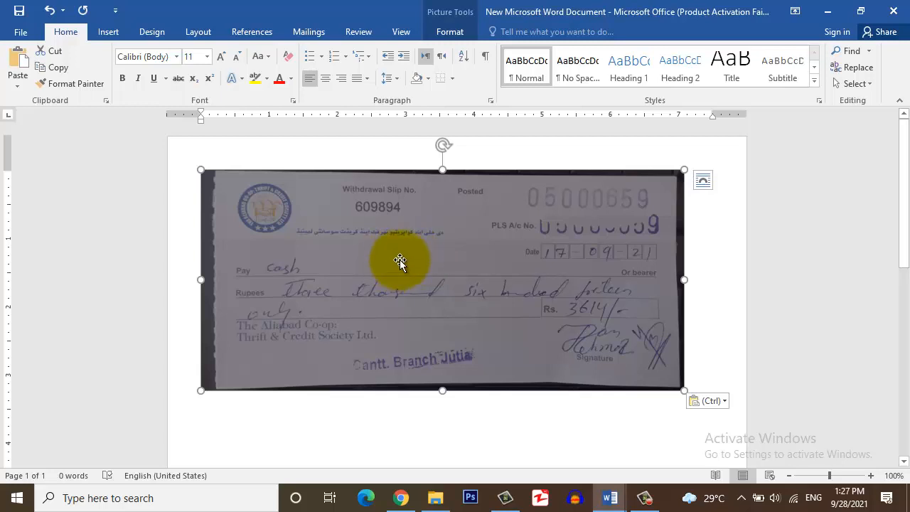
click(413, 253)
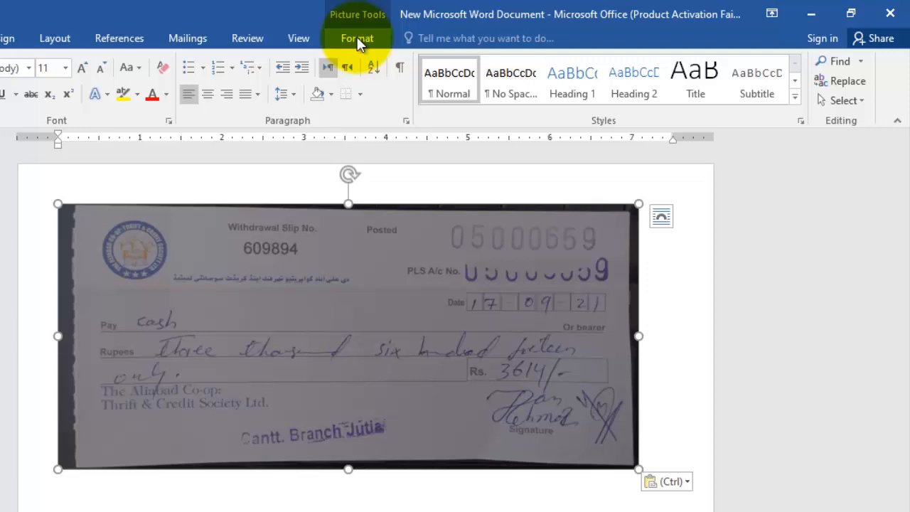
- Crop the dark strip at the photo's right edge, bringing the picture width to about 7"
click(357, 39)
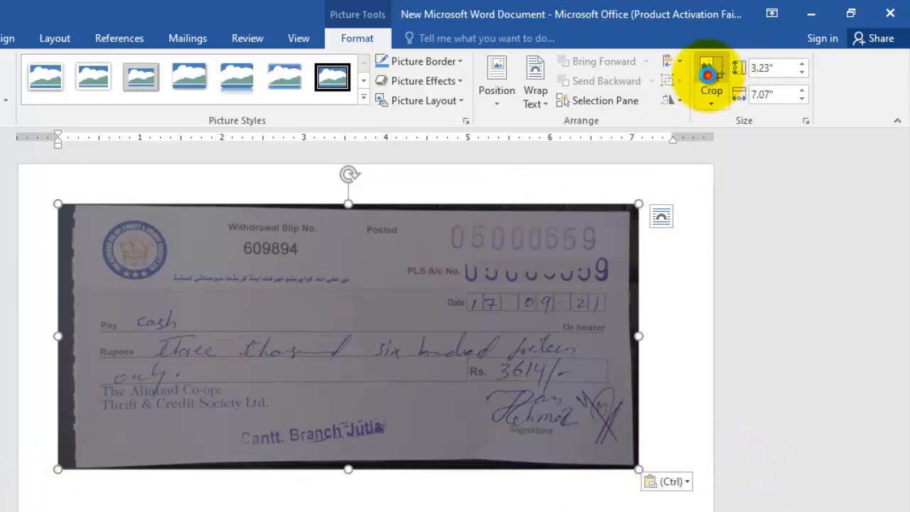
click(710, 76)
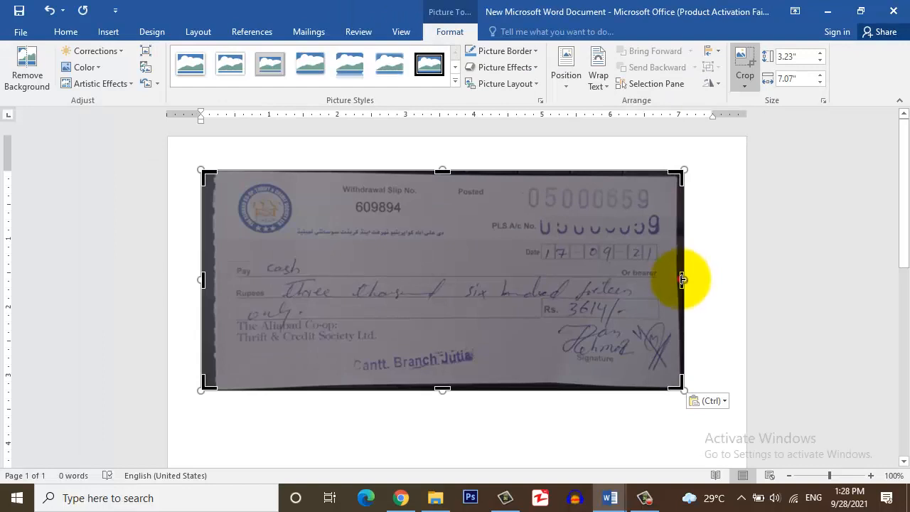
drag(680, 279, 680, 279)
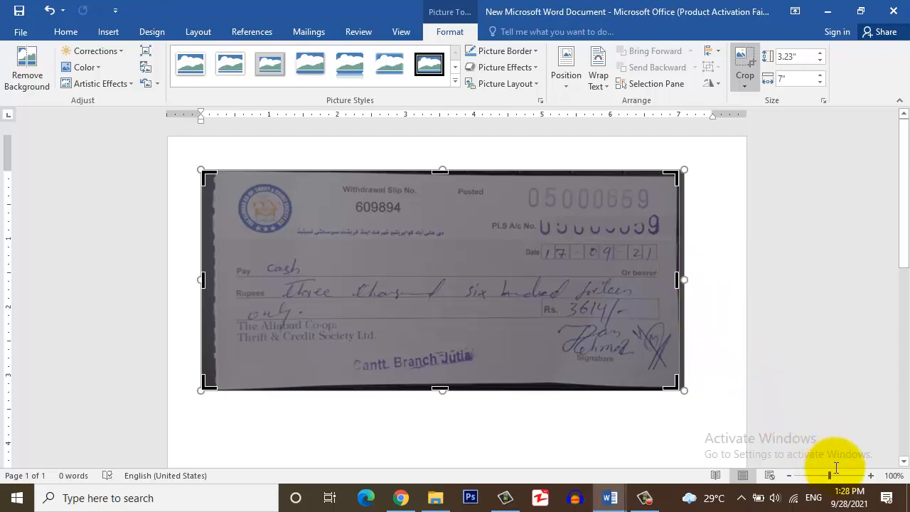
- Crop the photo's right edge slightly further, to a picture width of about 6.96"
click(872, 476)
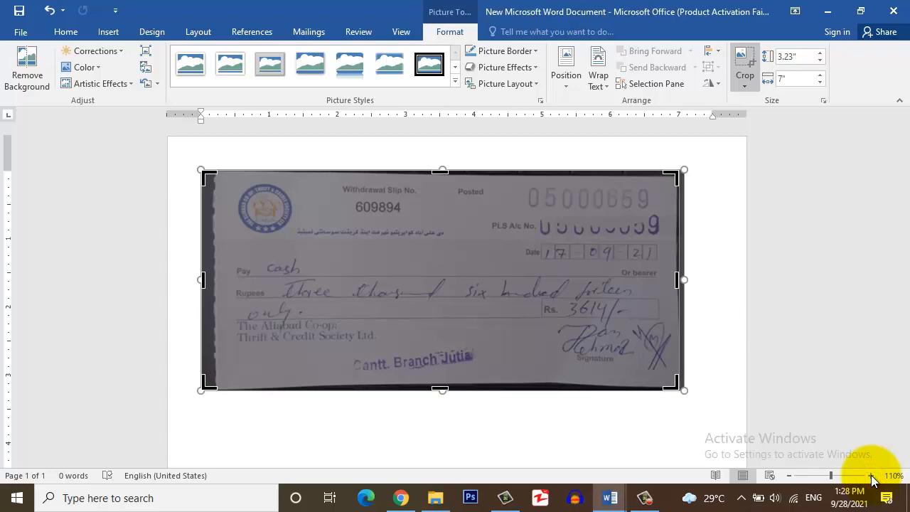
click(872, 475)
click(872, 476)
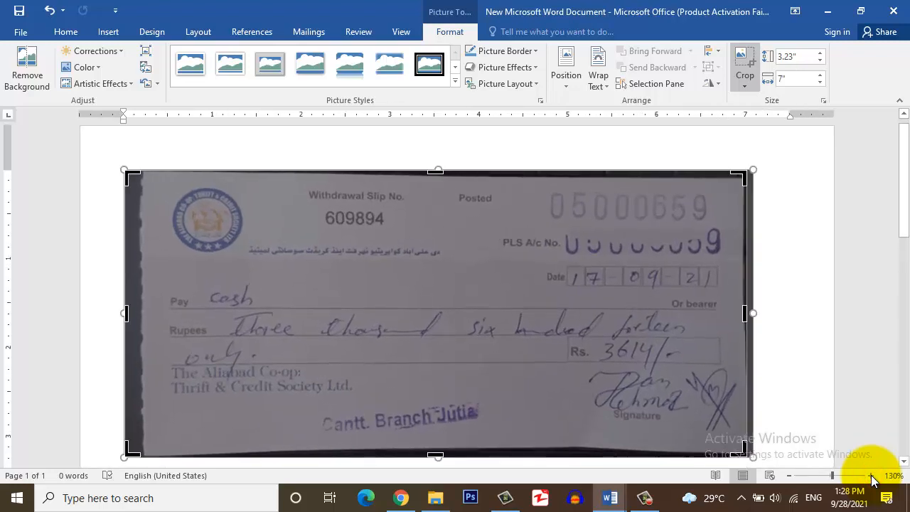
mouse_move(902, 228)
mouse_down()
mouse_move(905, 240)
mouse_move(893, 244)
mouse_up()
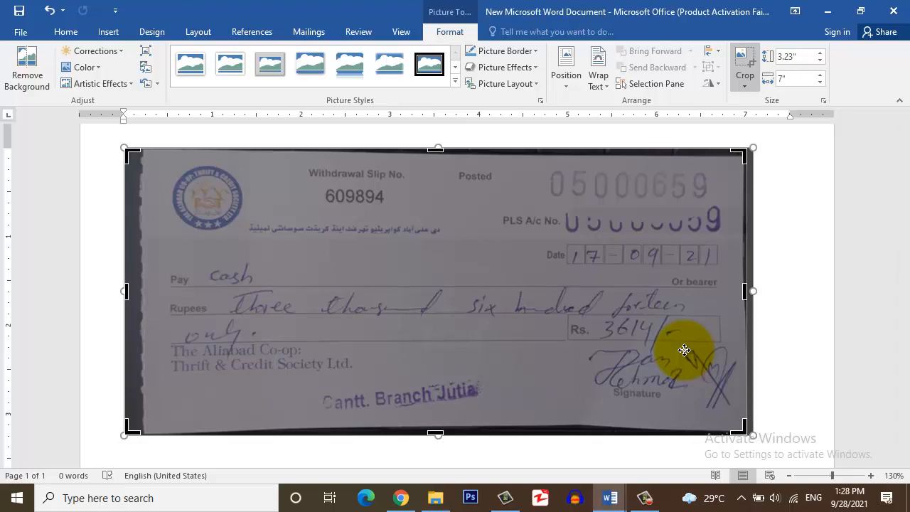
scroll(684, 350, up, 2)
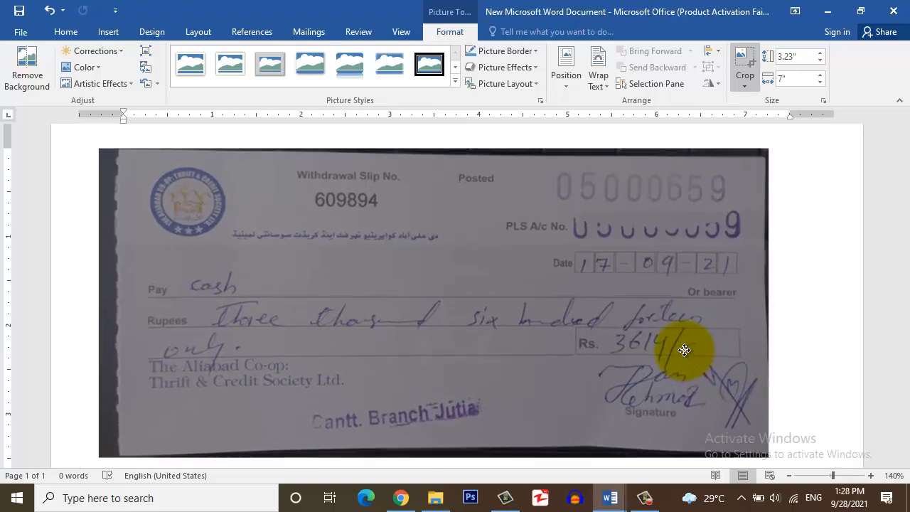
scroll(684, 349, up, 5)
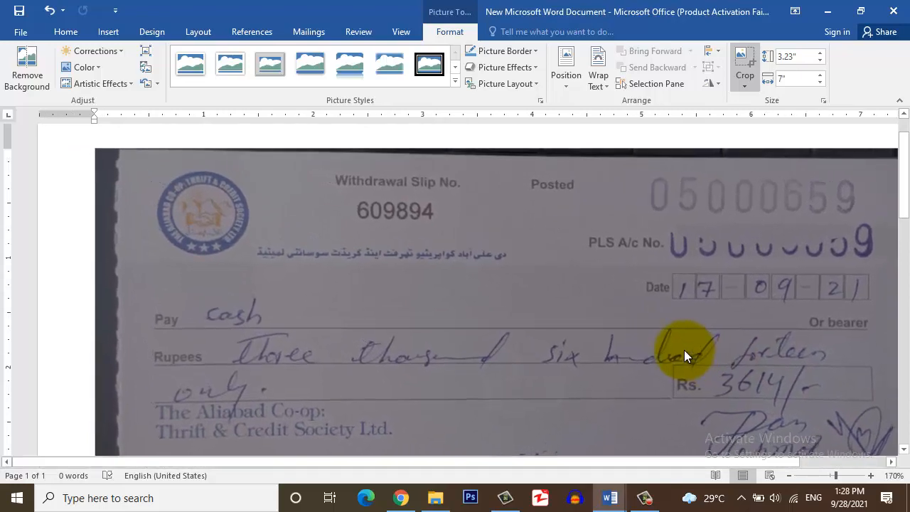
scroll(683, 350, up, 4)
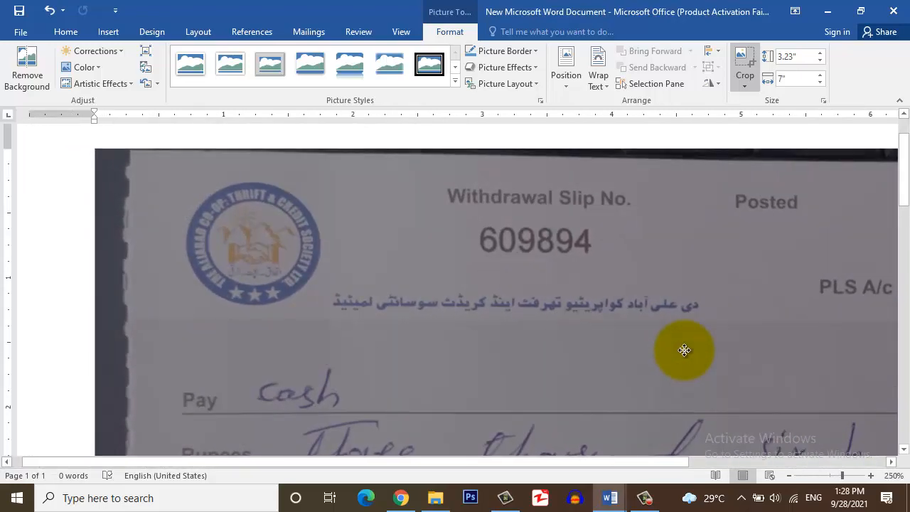
scroll(684, 350, down, 5)
scroll(684, 349, down, 6)
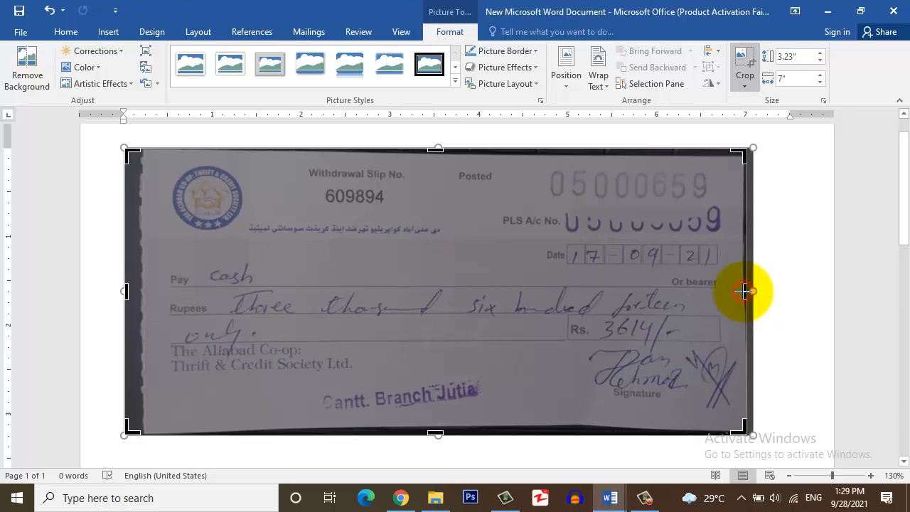
drag(743, 291, 742, 292)
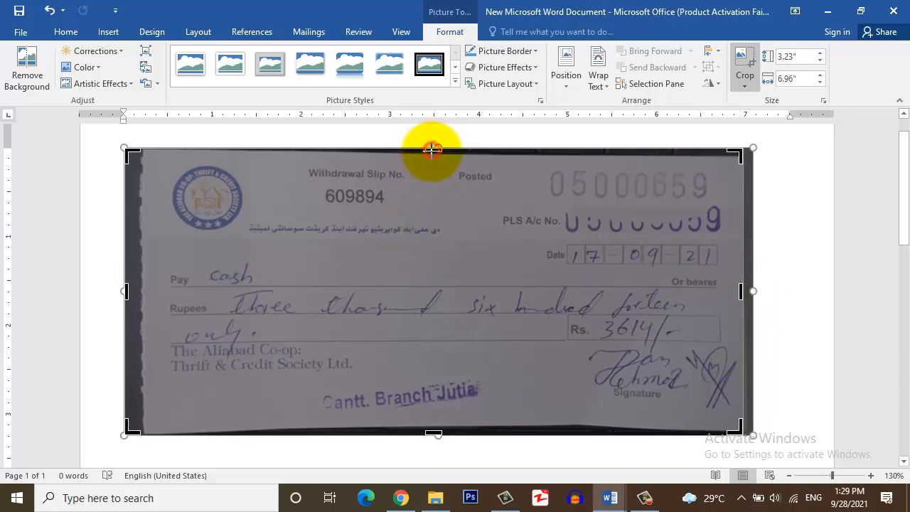
- Crop the dark top, left and bottom borders so the photo is about 3.02" high and 6.75" wide, and apply the crop
drag(431, 149, 431, 155)
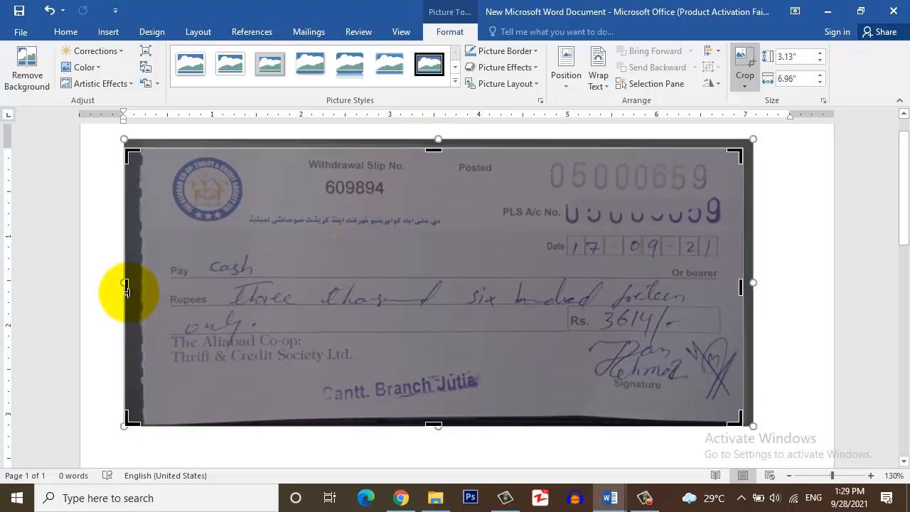
drag(128, 290, 142, 290)
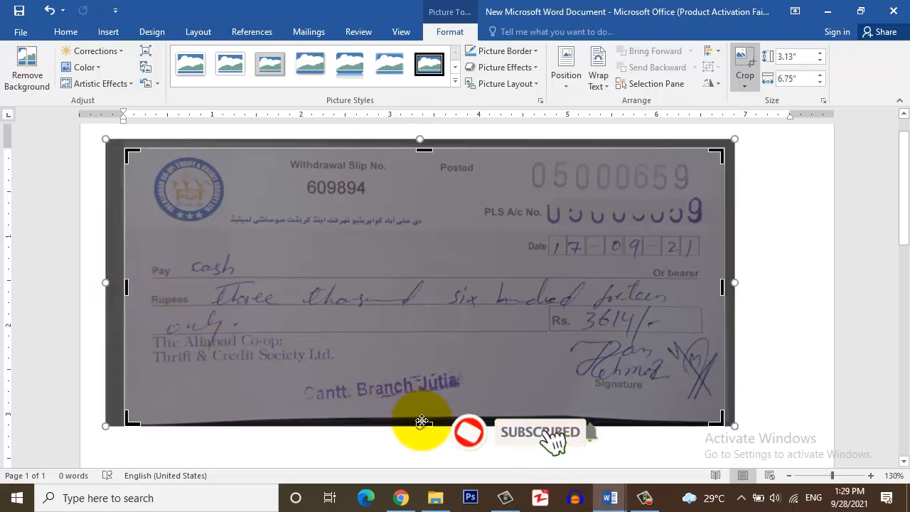
drag(423, 423, 422, 417)
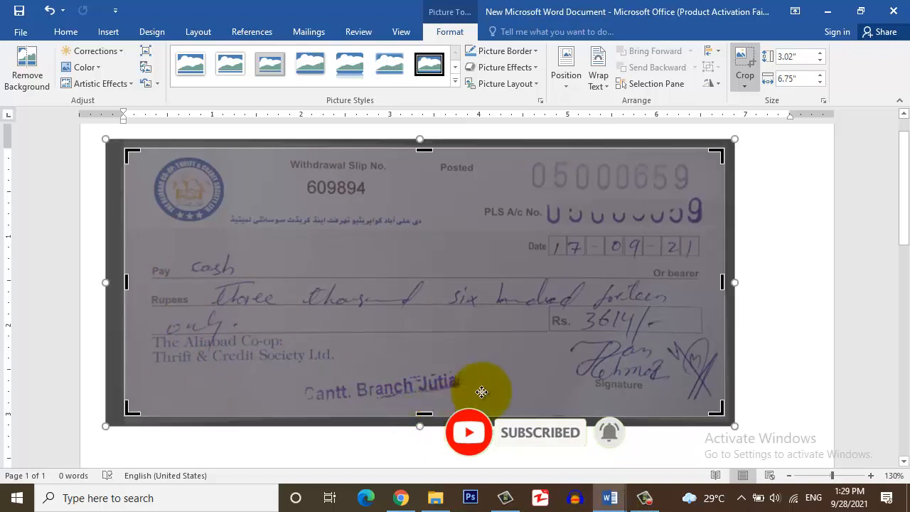
click(733, 374)
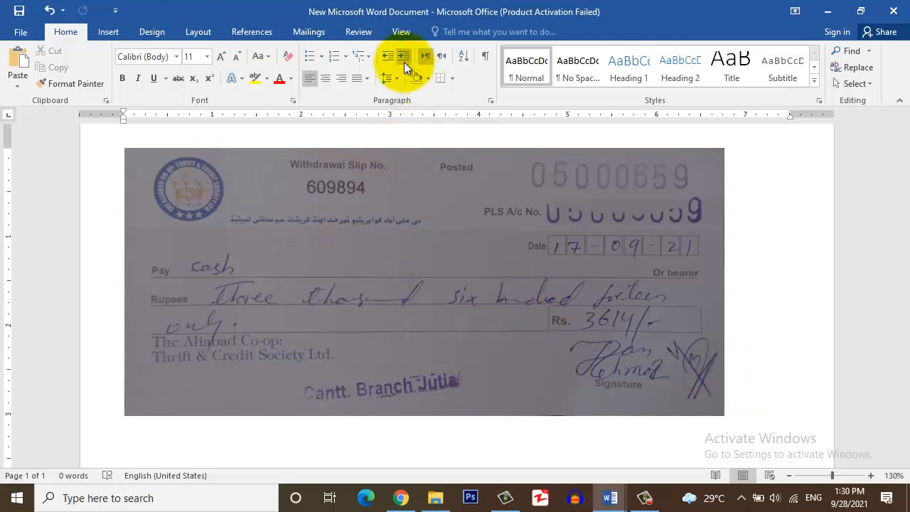
- Open the correction options for the cropped photo and apply the preset with 20% brightness and 0% contrast
click(400, 194)
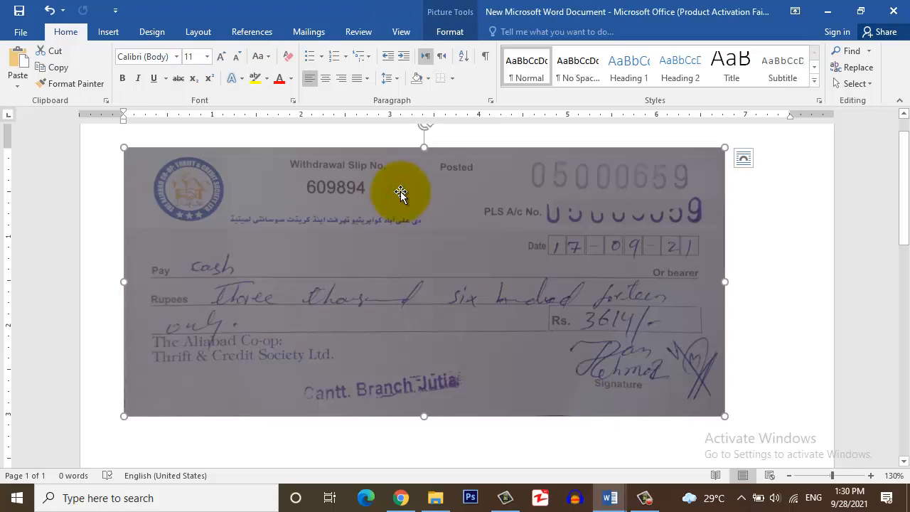
click(447, 32)
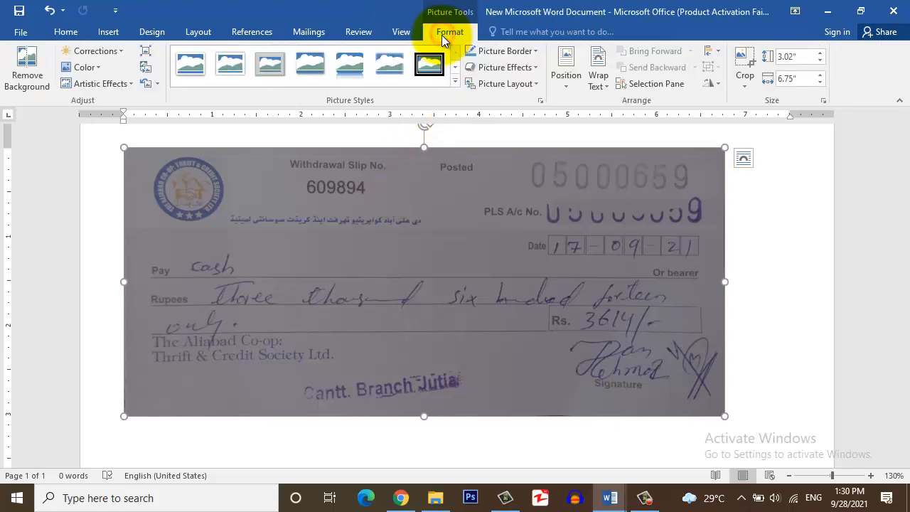
click(118, 52)
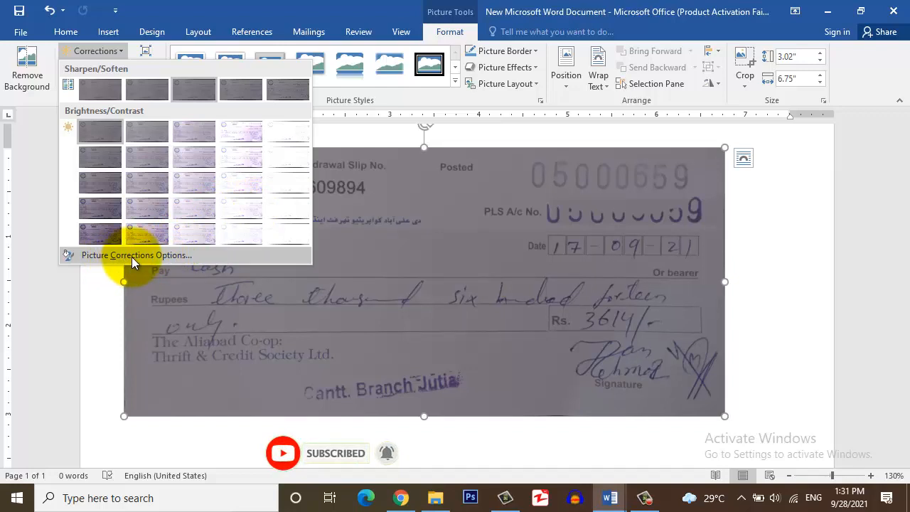
click(131, 257)
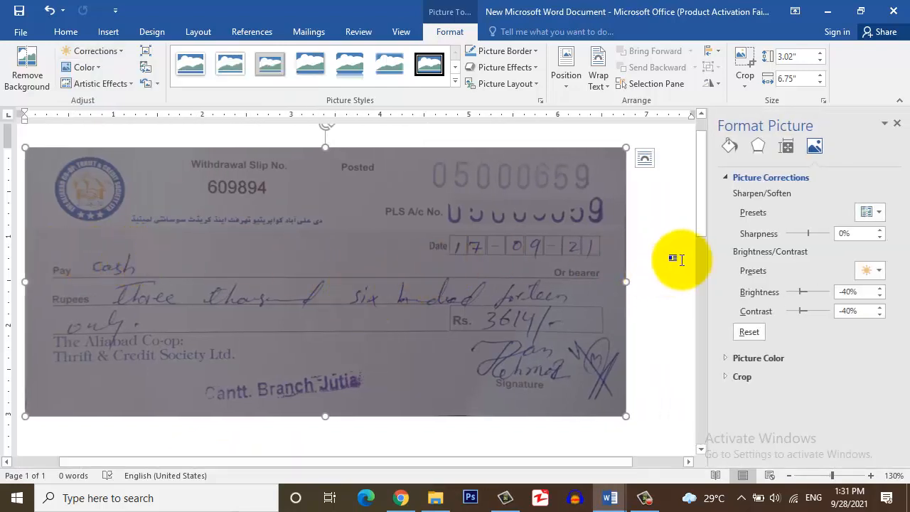
click(868, 272)
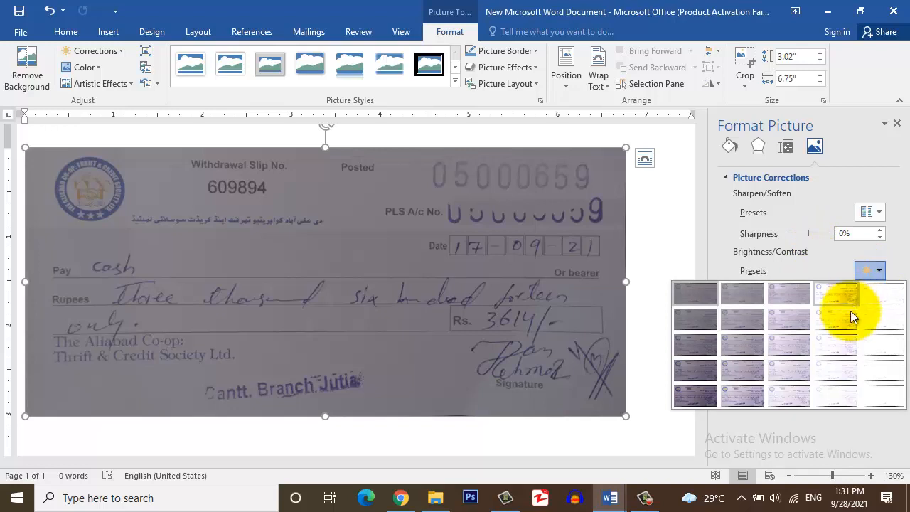
click(836, 346)
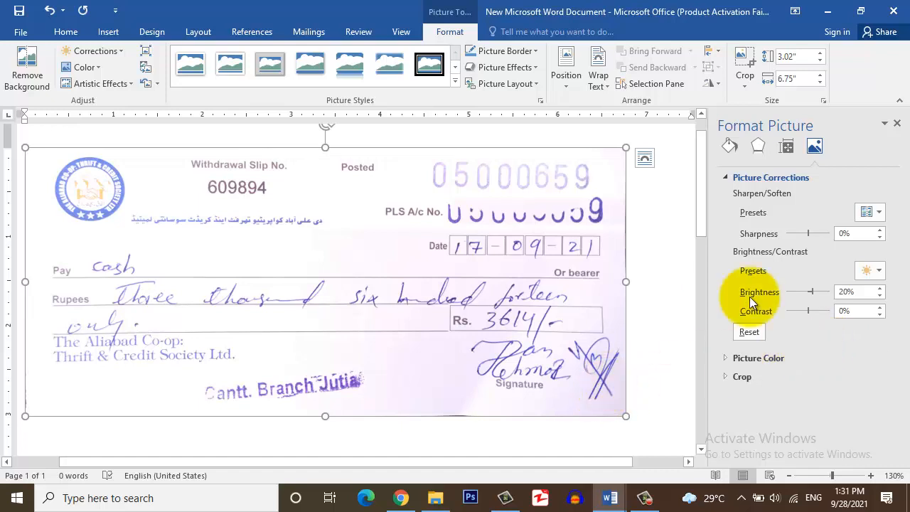
- Raise the photo's sharpness to 29%
click(808, 233)
drag(808, 233, 811, 234)
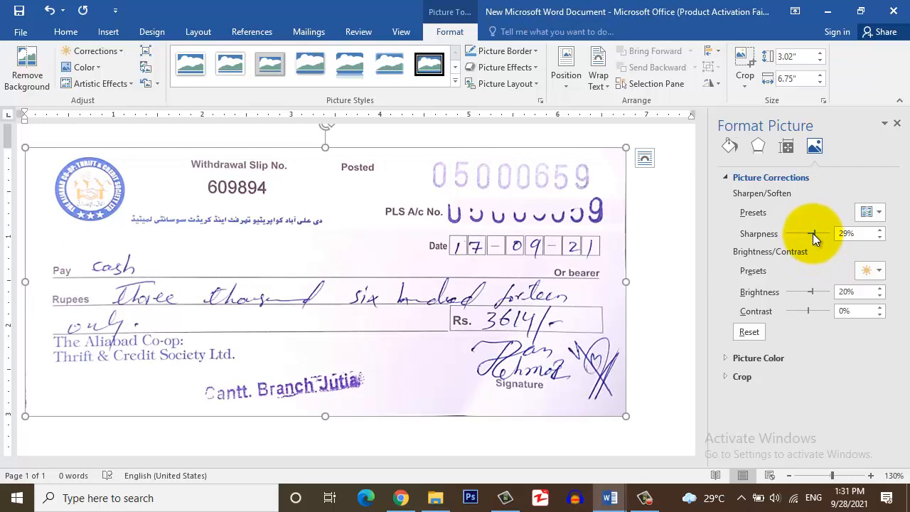
click(755, 149)
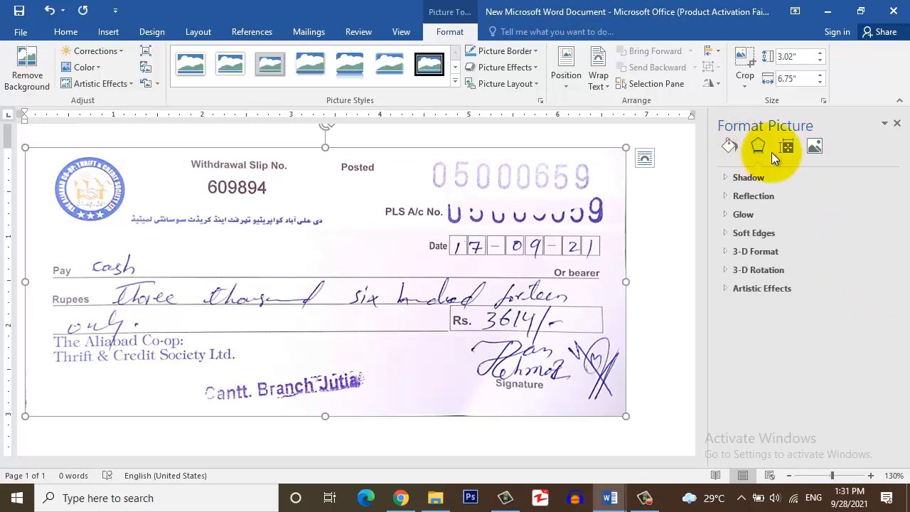
click(813, 145)
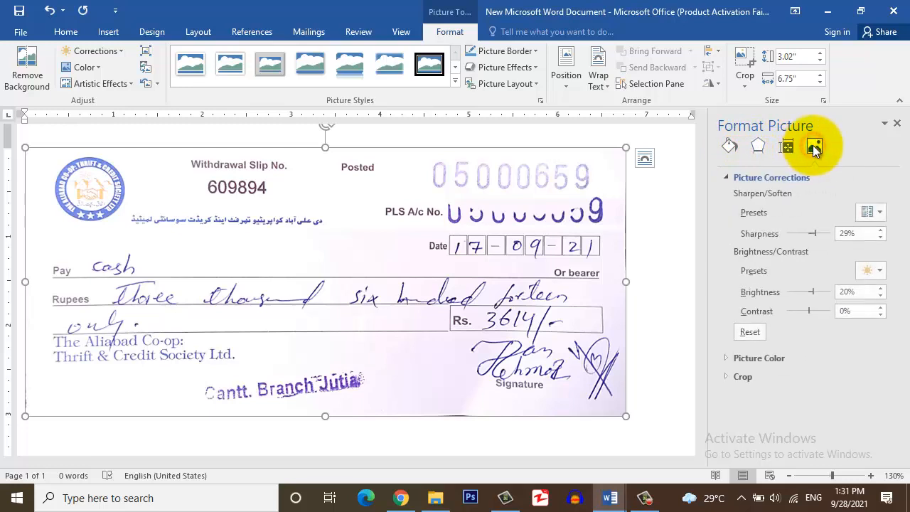
click(728, 177)
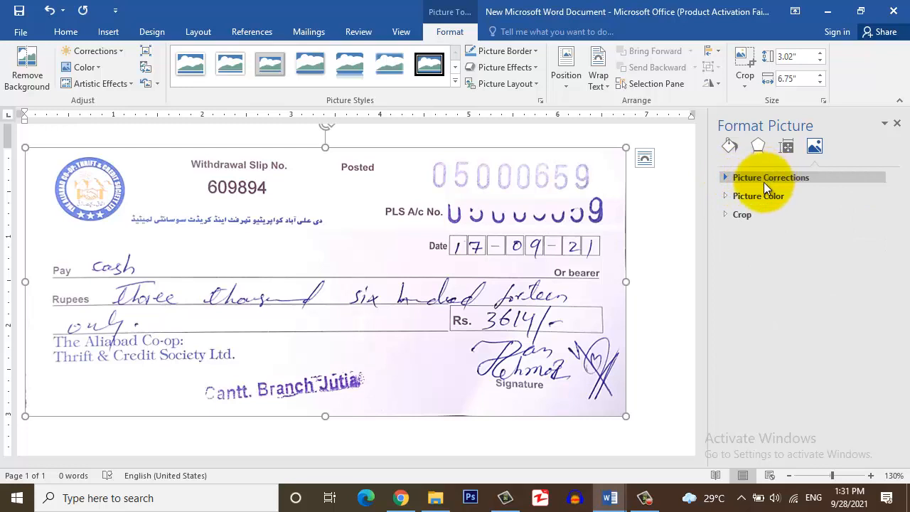
click(726, 176)
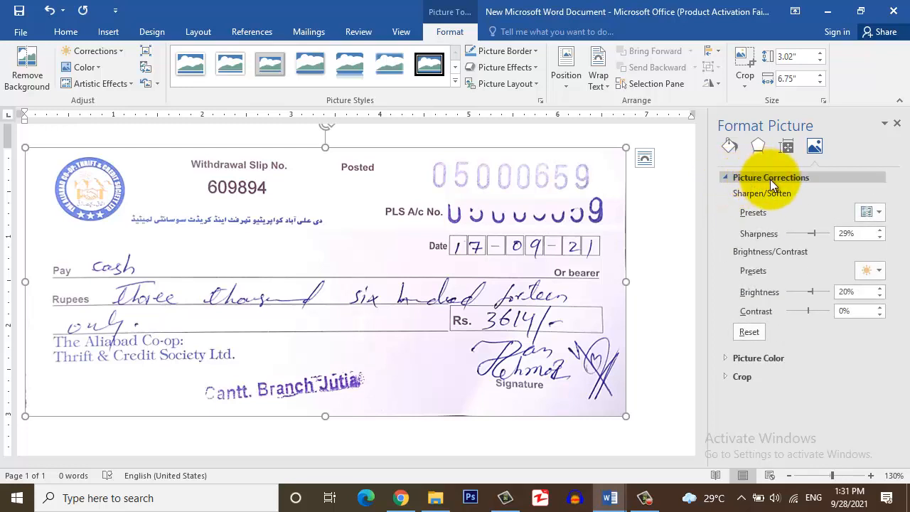
- Try a much stronger sharpness of 75% on the photo
click(813, 233)
drag(814, 233, 823, 233)
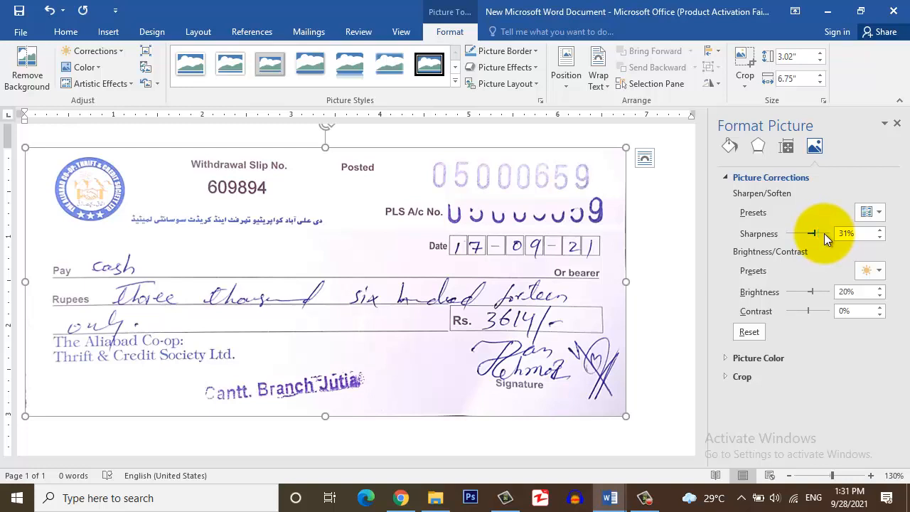
drag(824, 233, 822, 233)
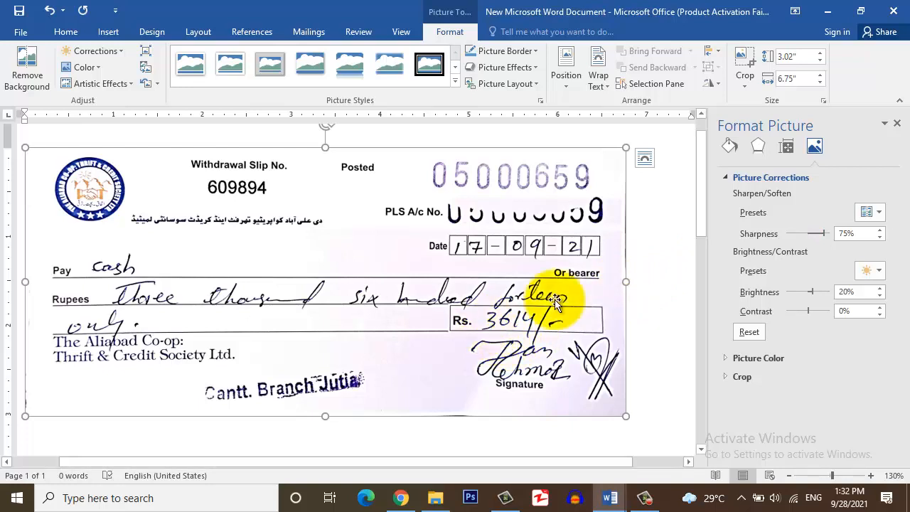
- Reduce the photo's sharpness and fine-tune it to 25%
drag(824, 234, 824, 240)
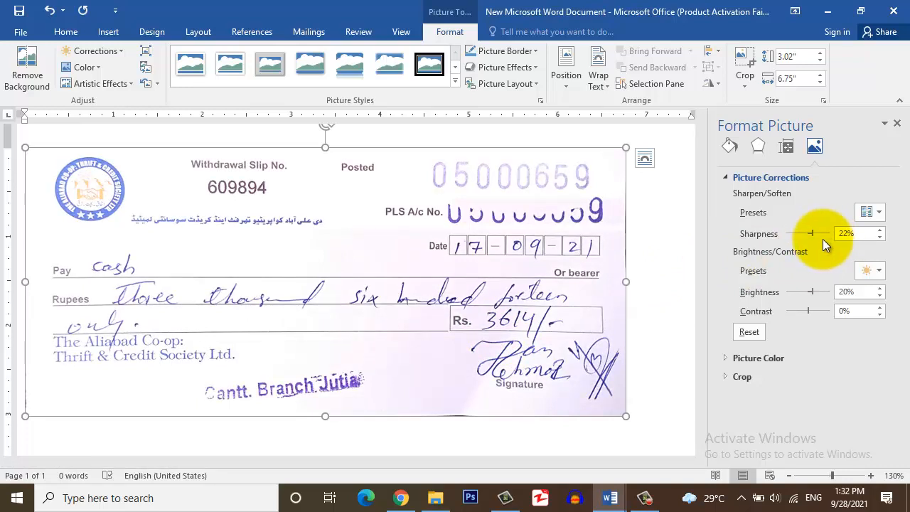
click(878, 229)
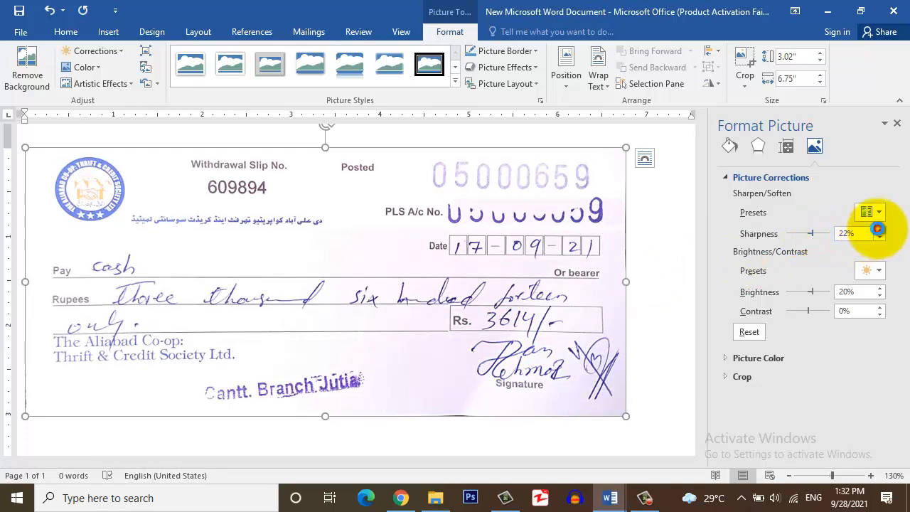
click(878, 229)
click(878, 230)
click(878, 230)
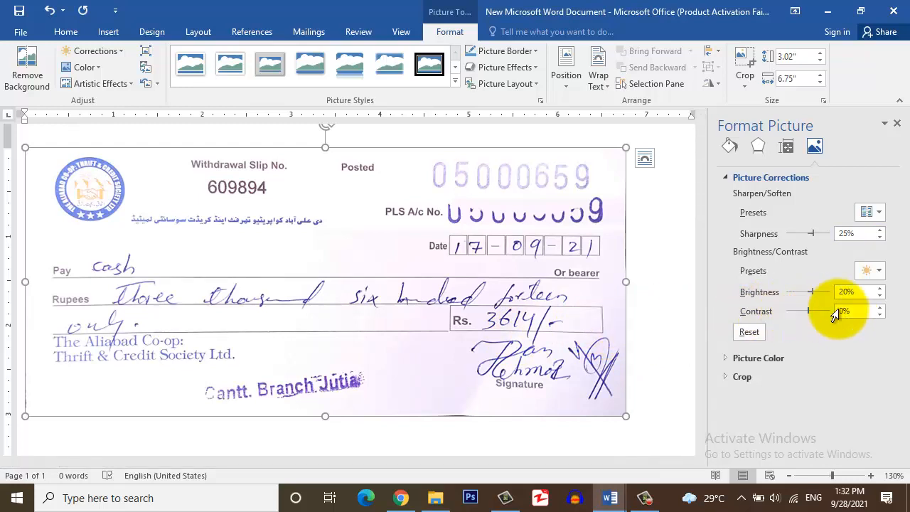
- Increase the photo's contrast to 4%
click(880, 307)
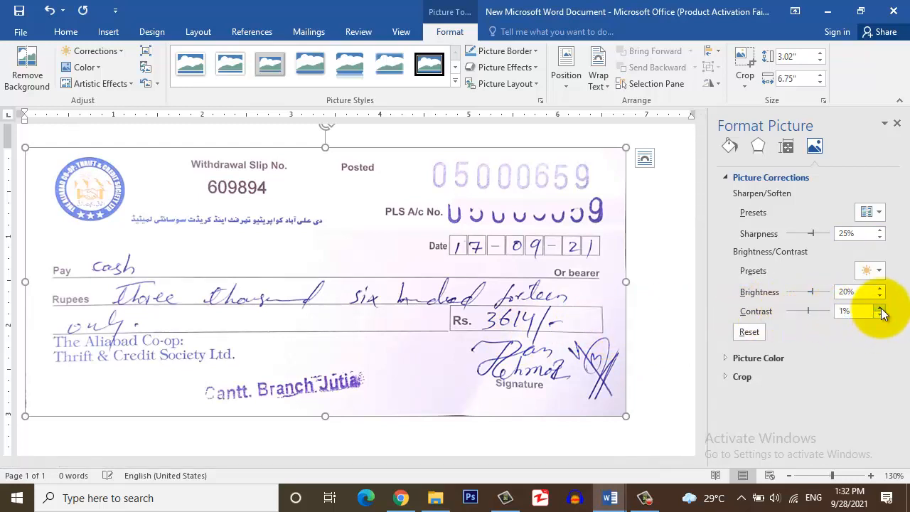
click(880, 308)
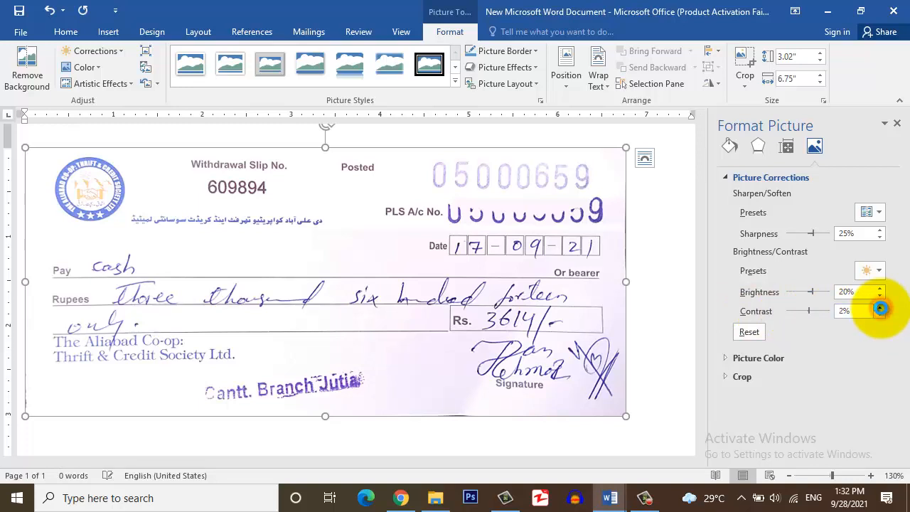
click(880, 307)
click(880, 307)
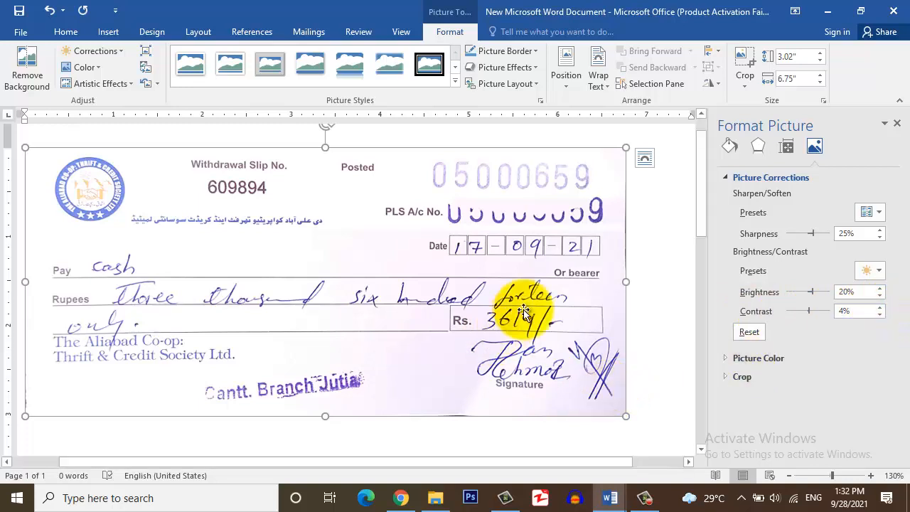
- Review the corrected photo on the page with it deselected, and select it again
mouse_move(702, 224)
mouse_down()
mouse_move(711, 292)
mouse_move(710, 216)
mouse_up()
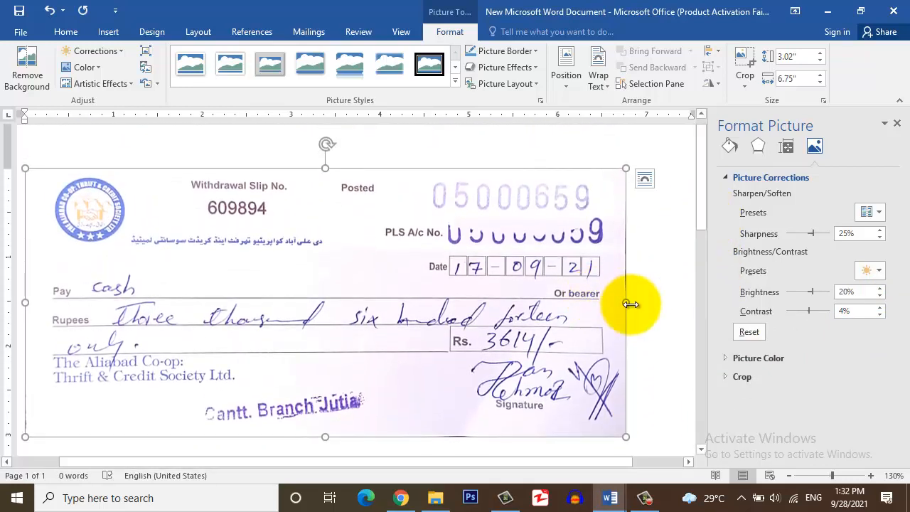
click(636, 307)
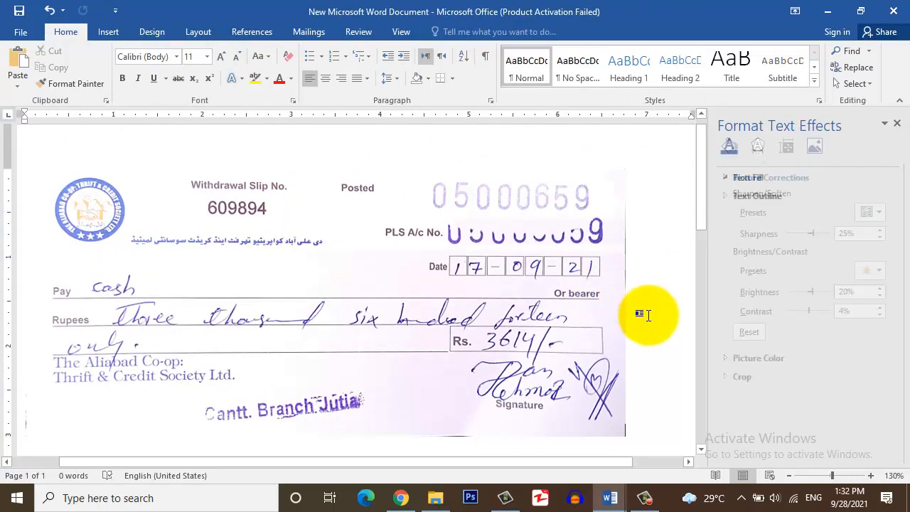
click(614, 306)
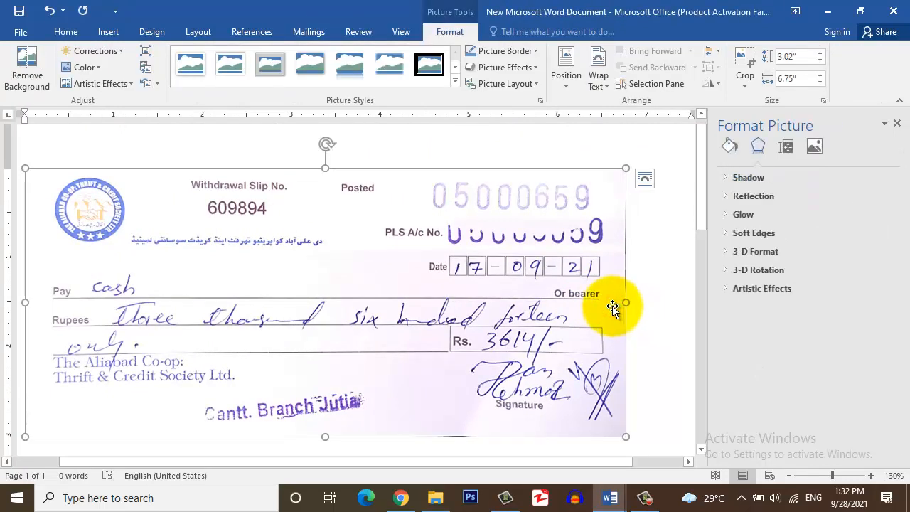